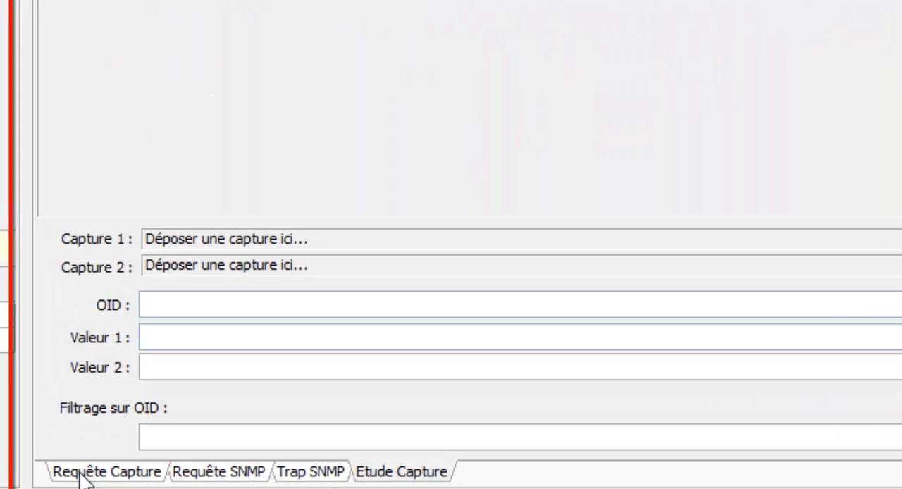
View the capture request, SNMP request, SNMP trap and capture study pages in turn
click(162, 474)
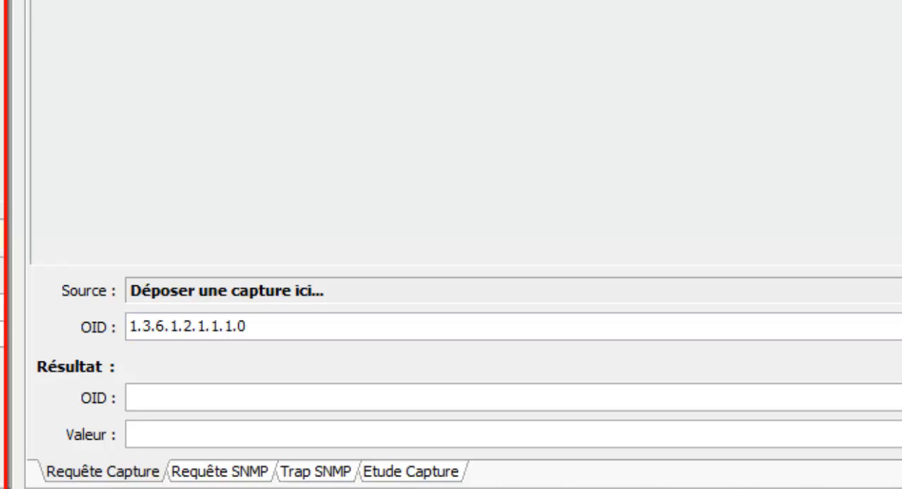
click(215, 473)
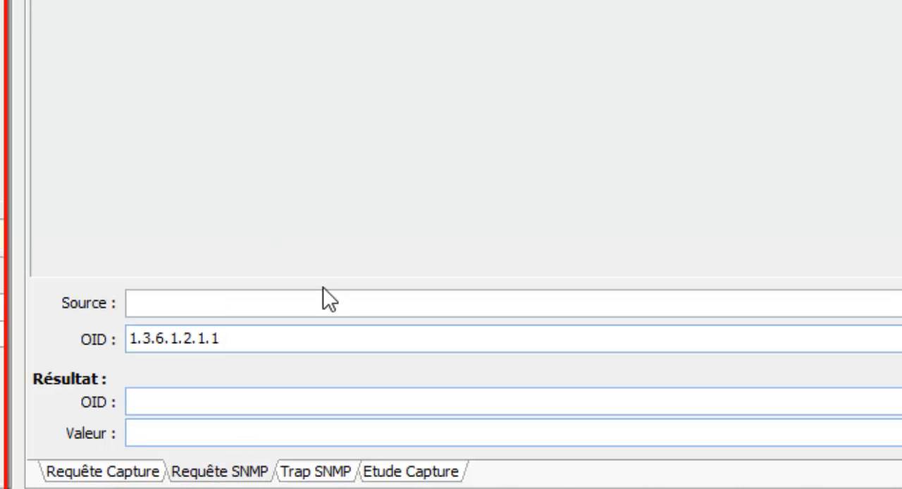
click(305, 473)
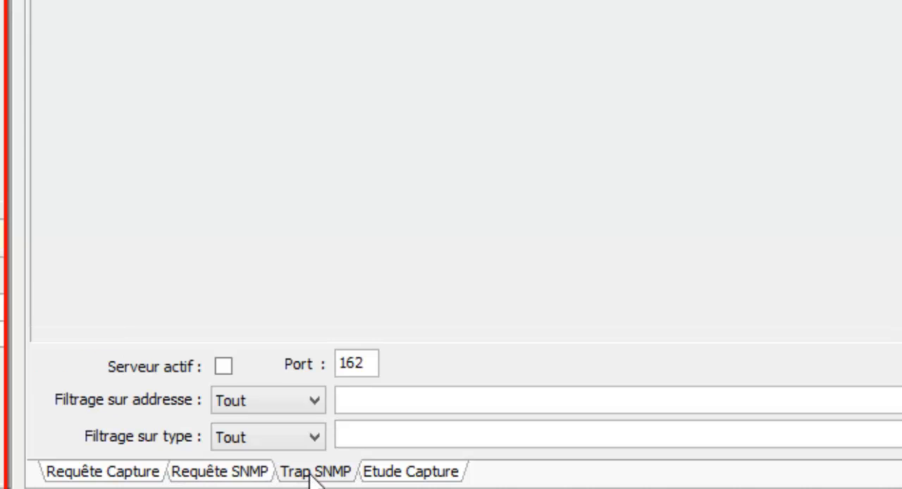
click(380, 474)
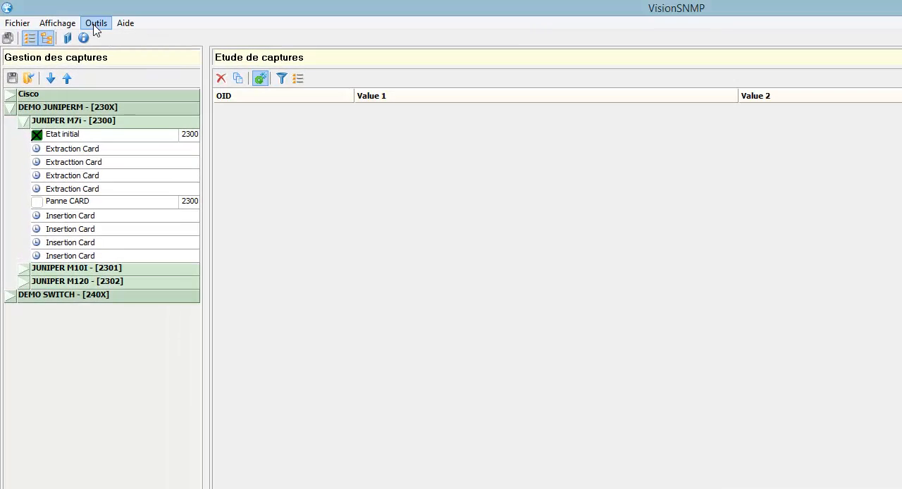
Examine the read and write community settings in the SNMP configuration and close it
click(96, 23)
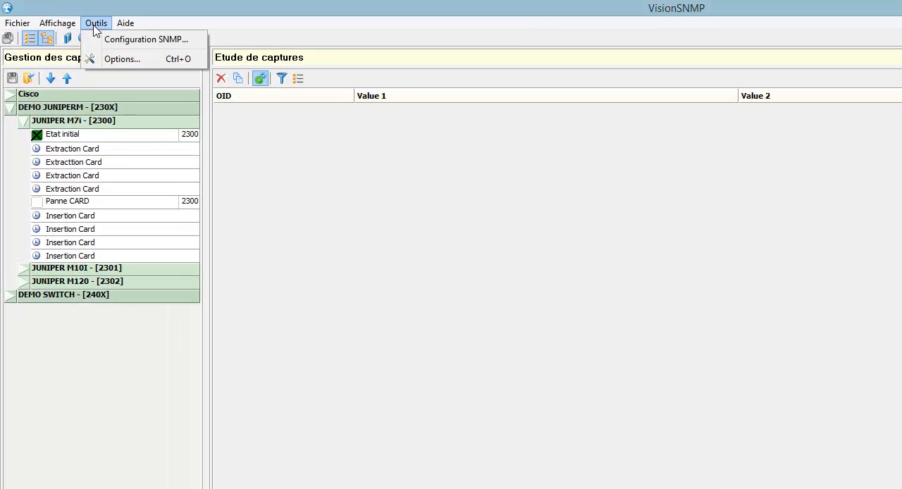
click(106, 37)
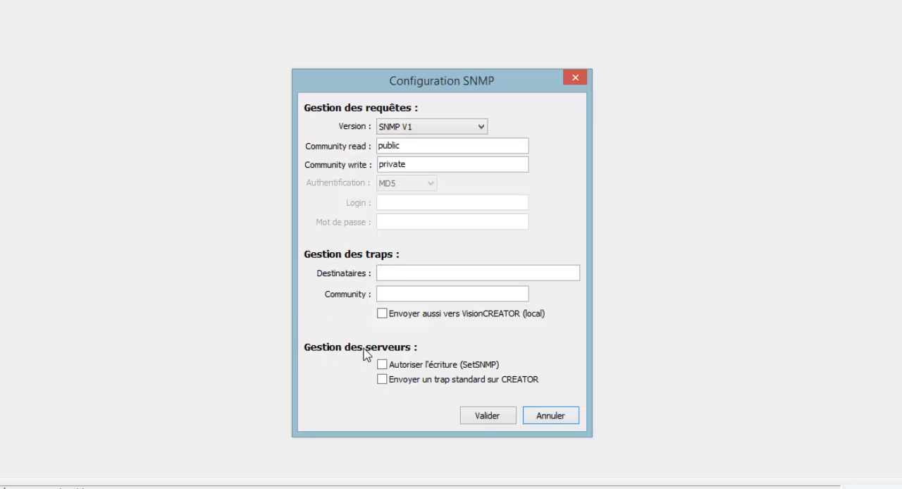
click(409, 144)
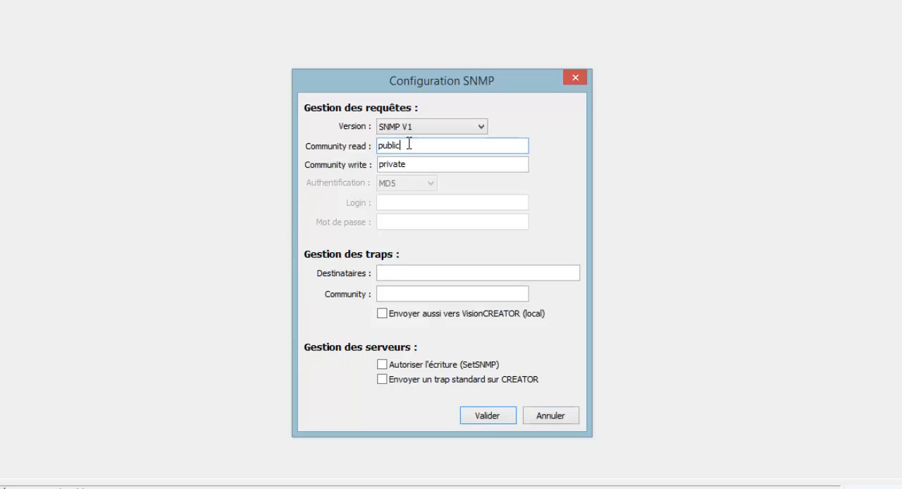
drag(409, 144, 354, 145)
click(414, 164)
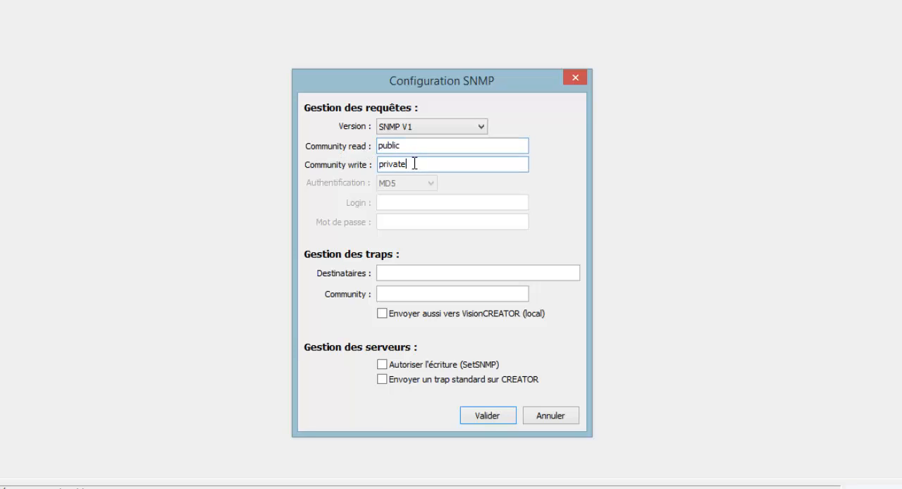
drag(415, 164, 329, 179)
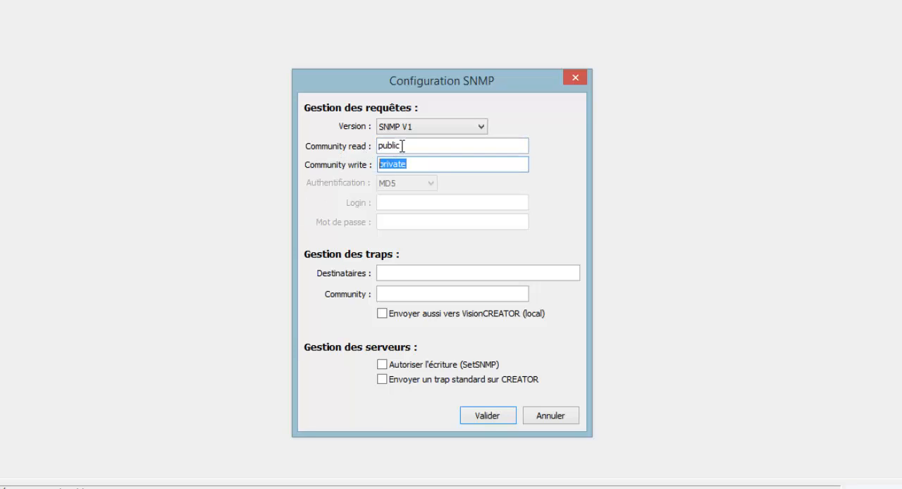
drag(402, 146, 367, 155)
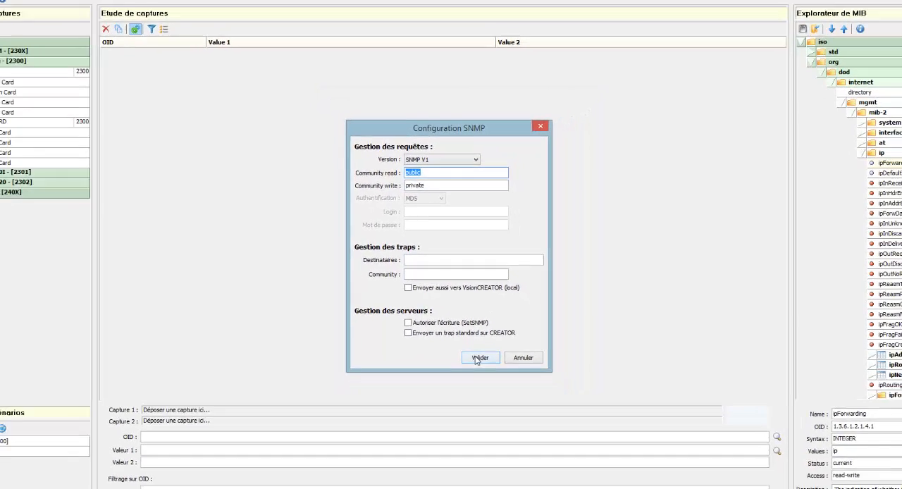
click(478, 360)
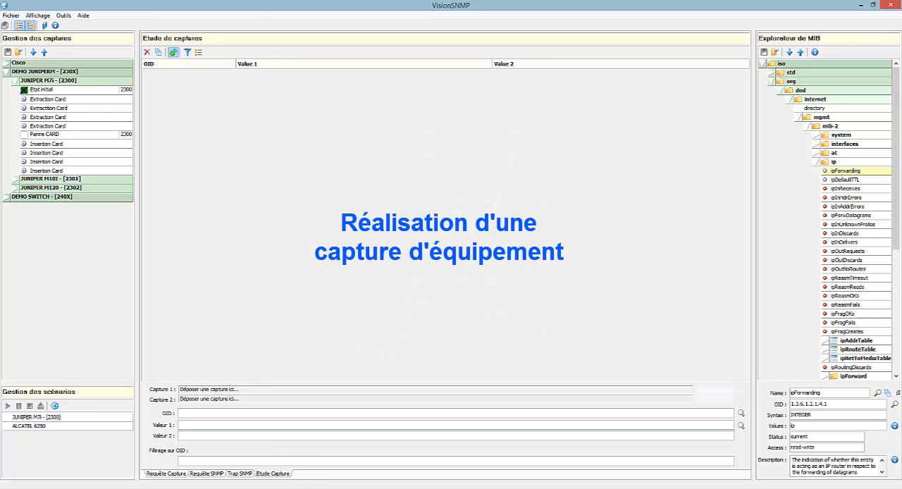
Add a new capture family with the file name tuto and the name cisco
mouse_move(241, 486)
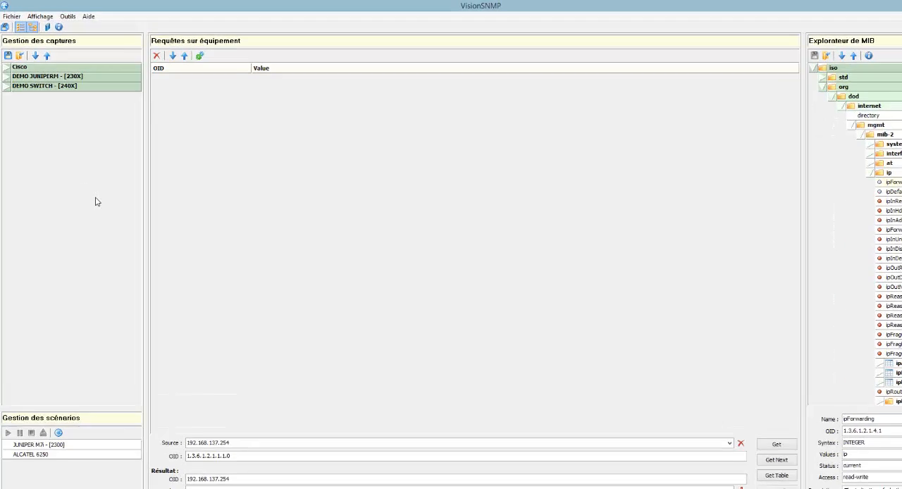
click(19, 55)
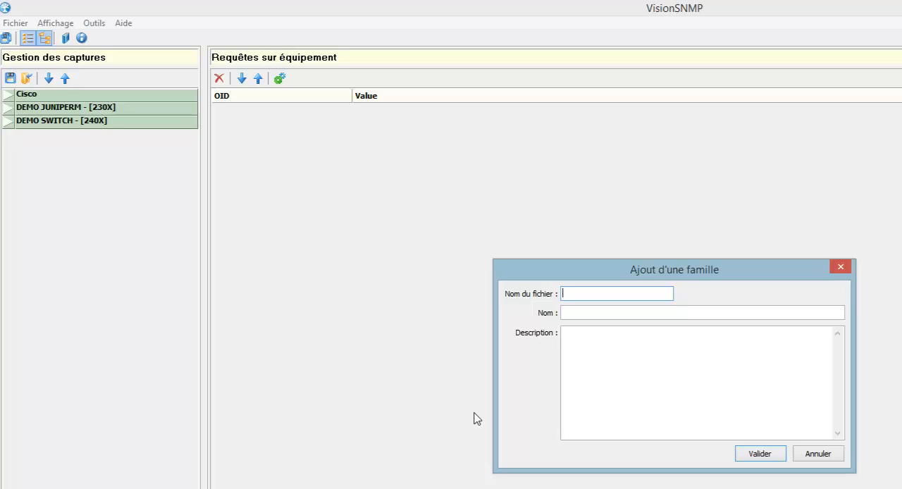
text(tuto)
text(cisco)
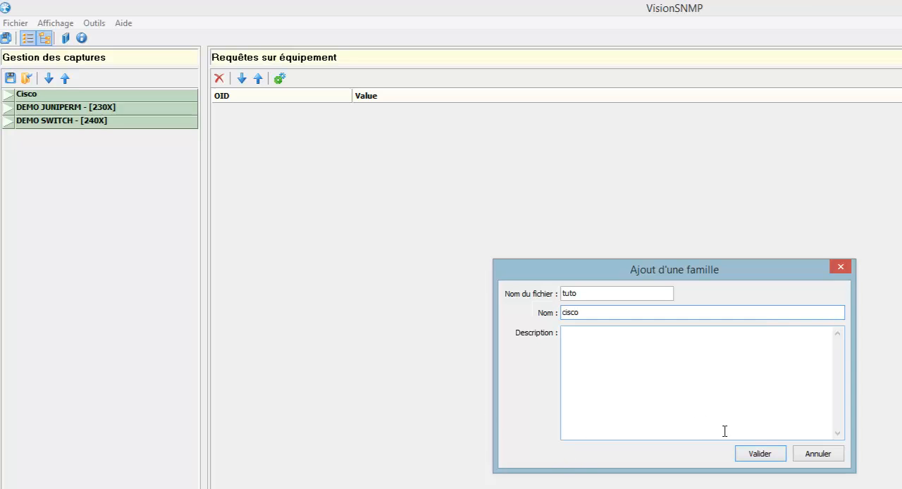
click(753, 455)
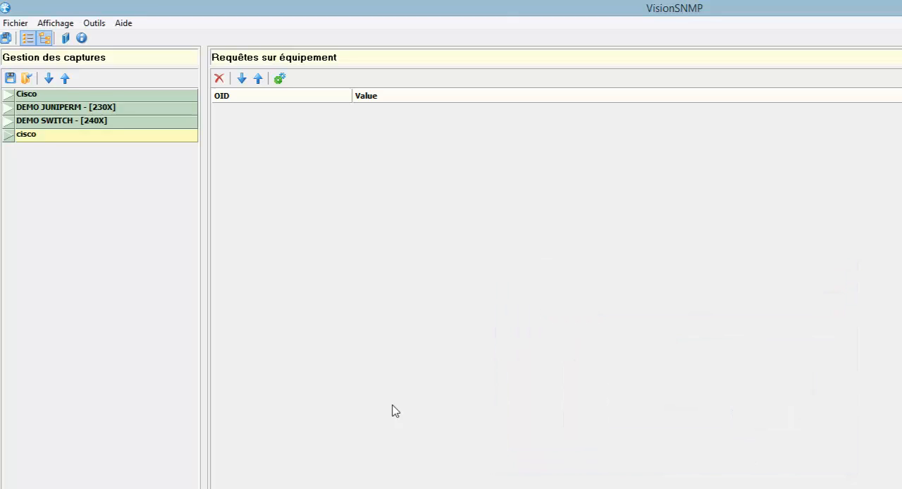
Add a group named cisco2691 to the new cisco family, leaving the port number empty
right_click(50, 137)
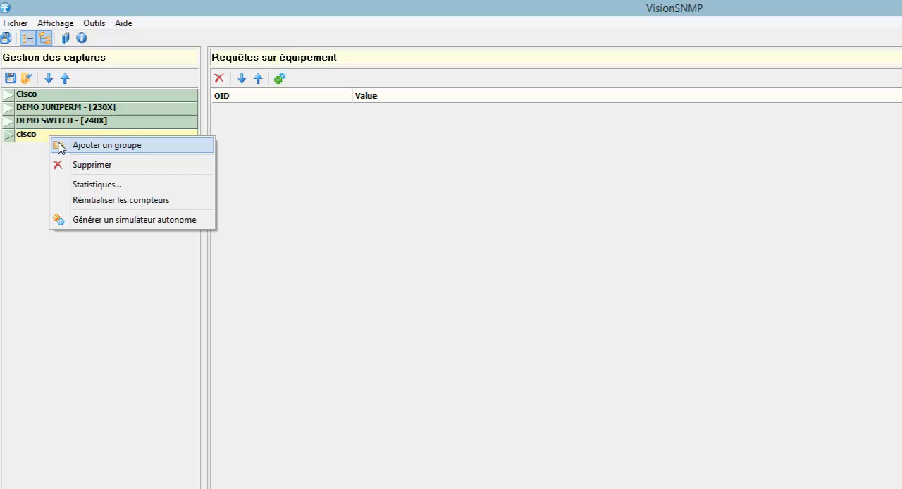
click(72, 147)
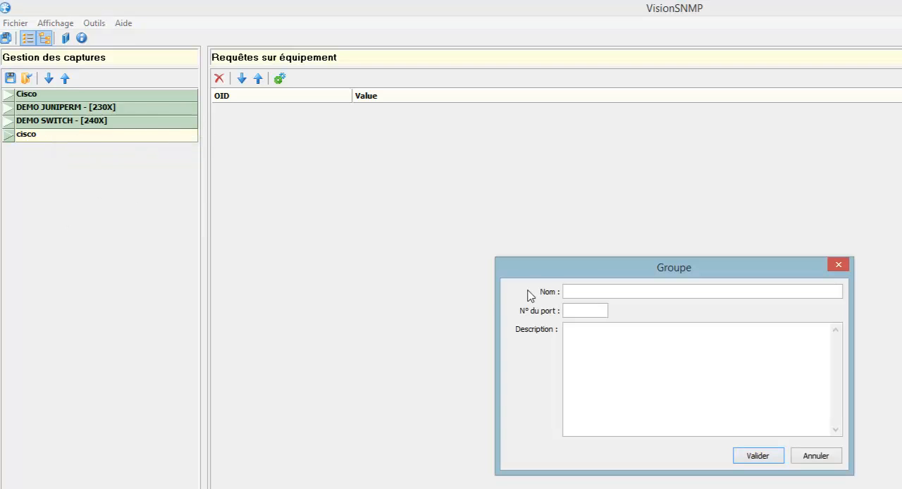
click(581, 291)
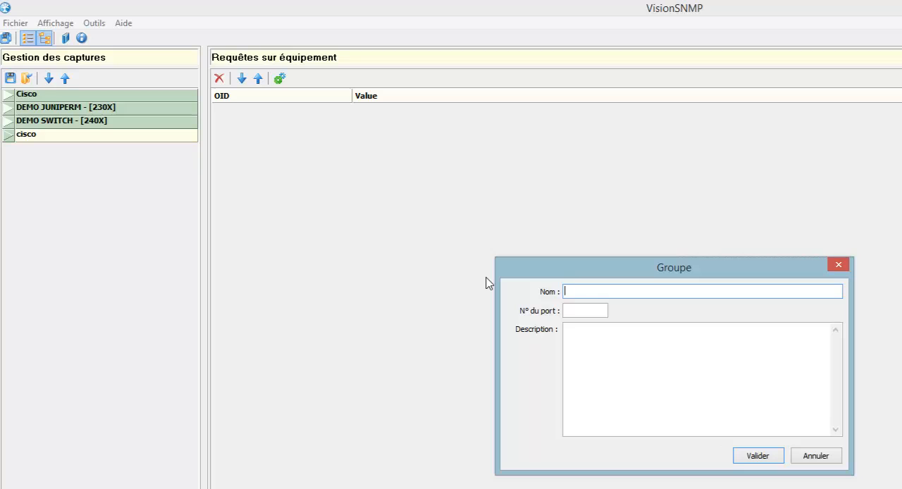
text(cisco2691)
click(758, 459)
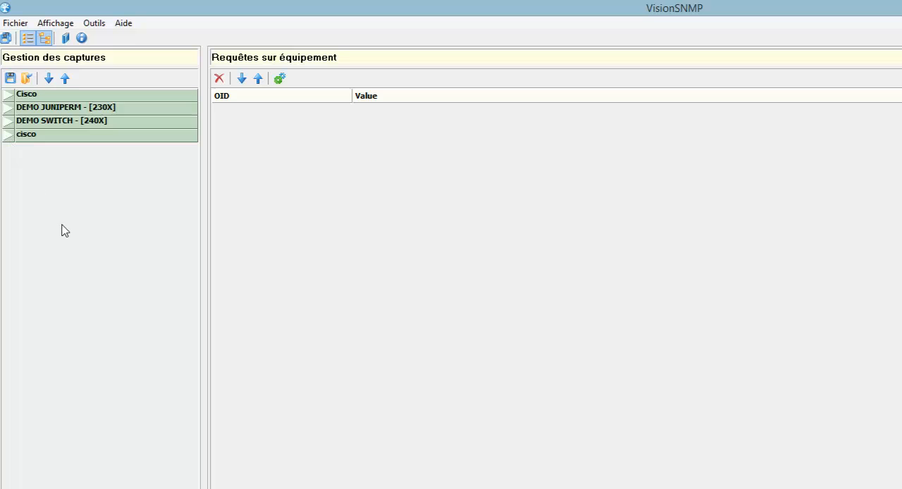
Set up a new capture in the cisco2691 group for address 192.168.137.254 and test the connection to the device
click(8, 139)
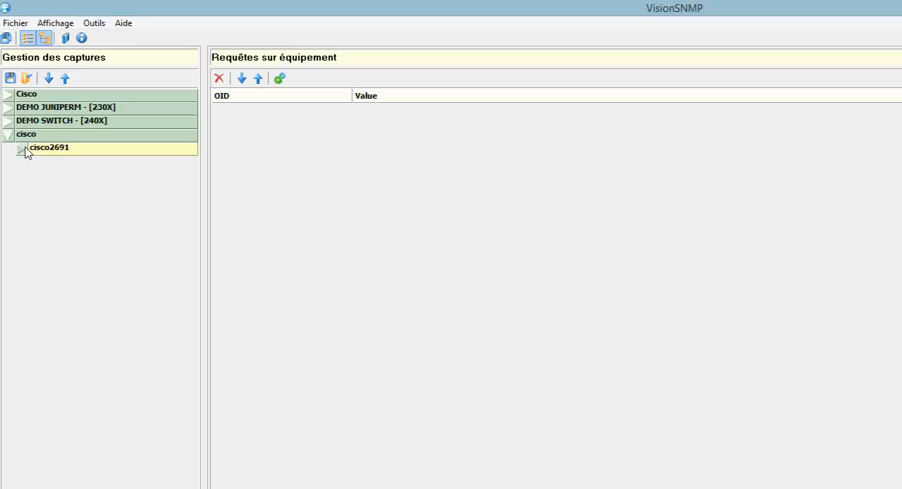
right_click(58, 153)
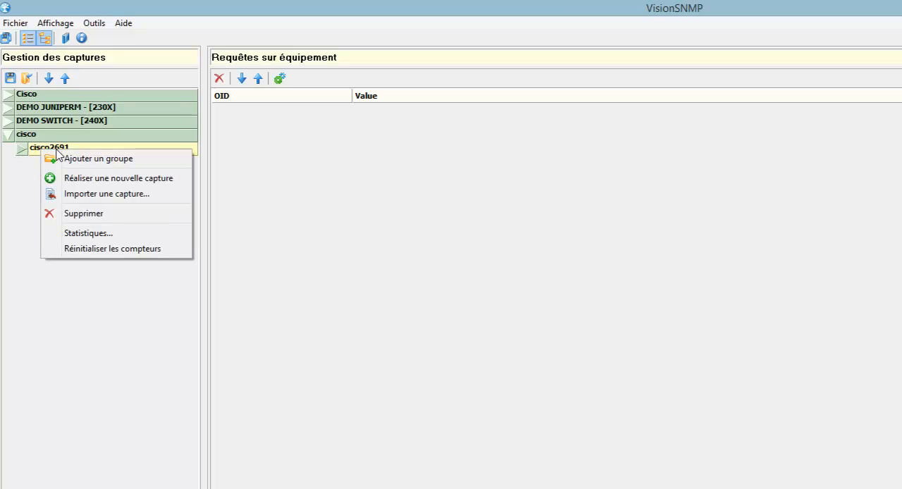
click(62, 178)
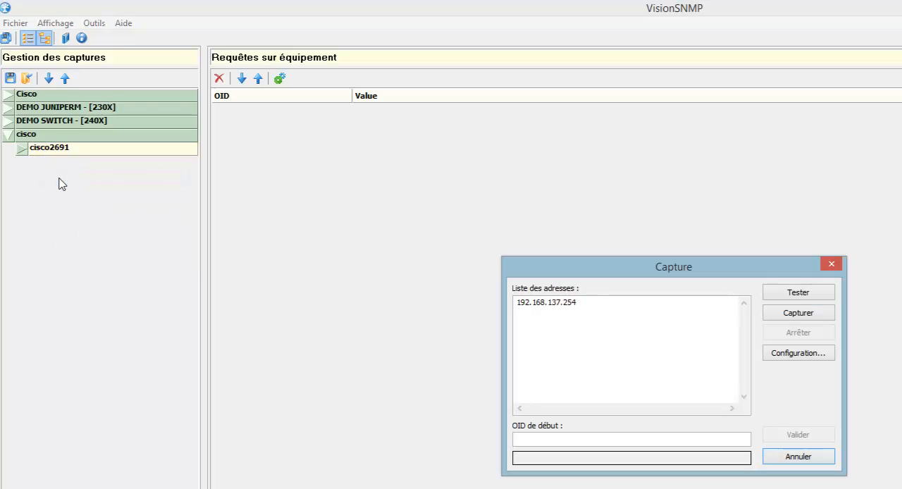
drag(594, 302, 460, 301)
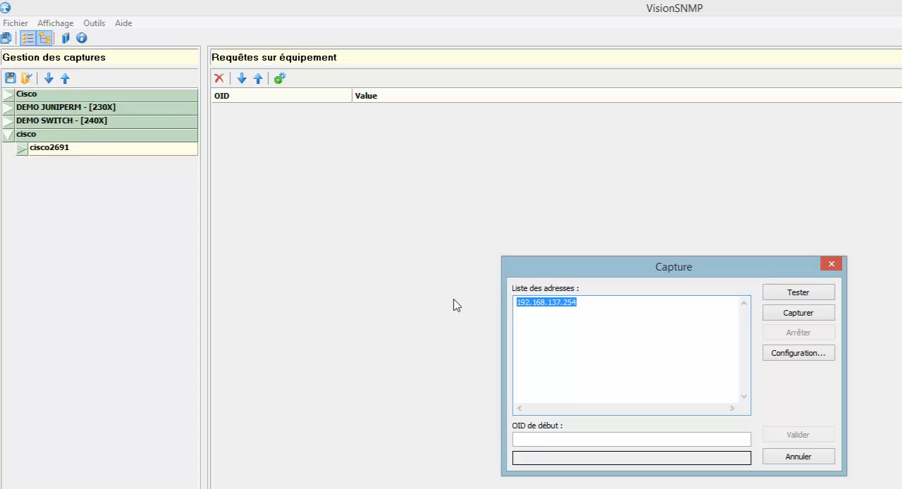
text(192.)
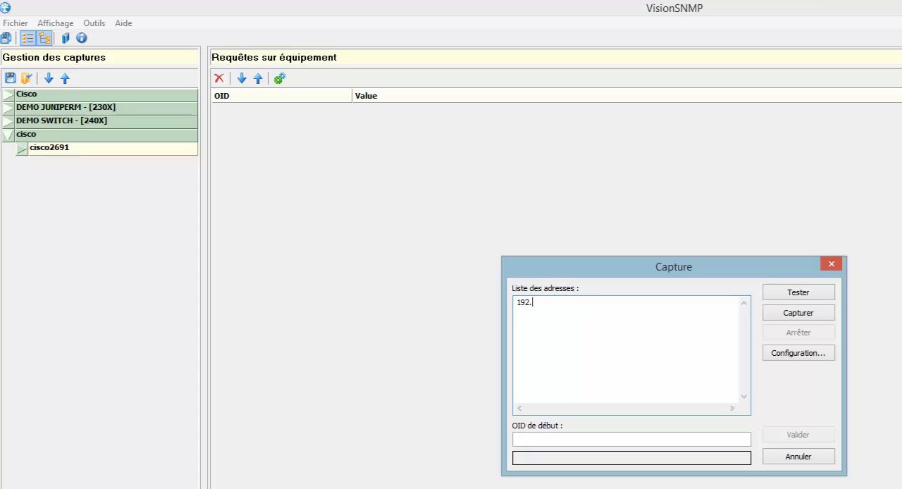
text(168.137.254)
click(768, 295)
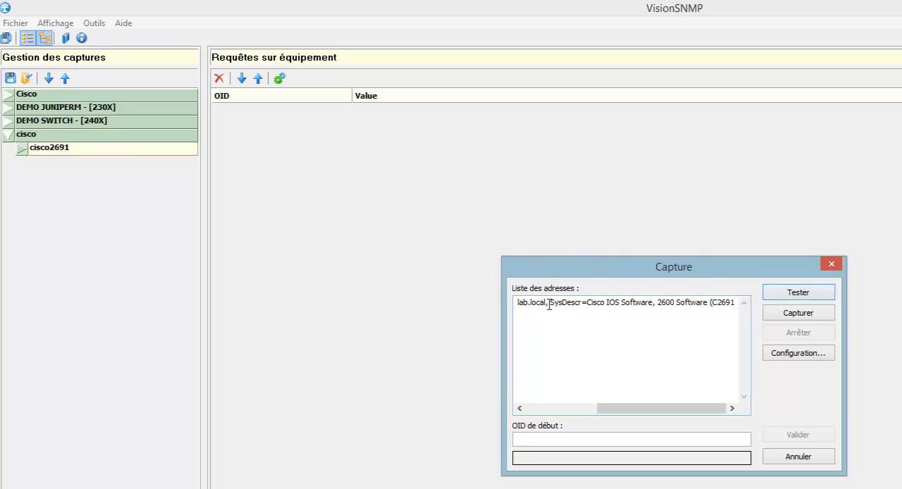
drag(665, 409, 749, 413)
Run the capture of the device and save it under the name etat inital
click(811, 314)
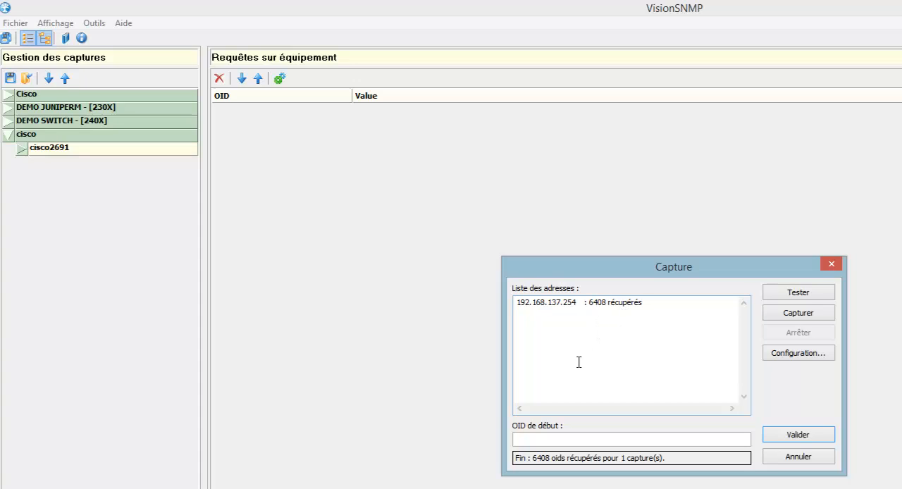
click(799, 435)
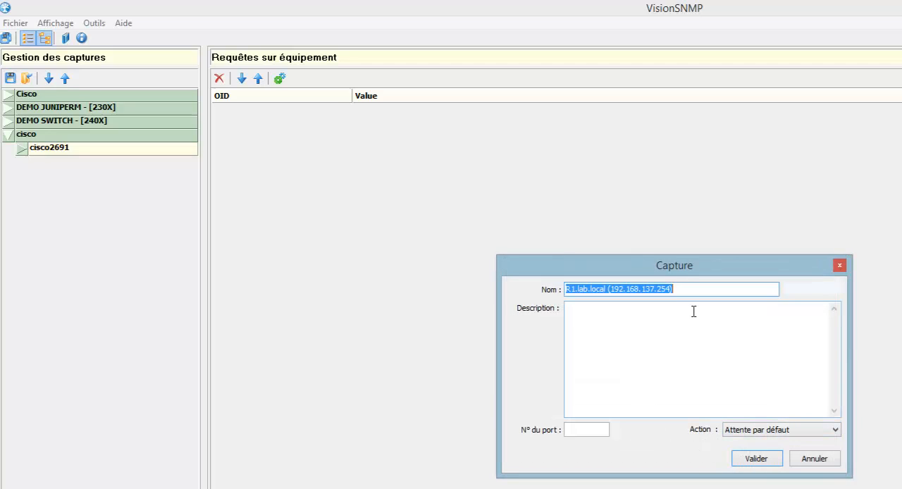
text(etat in)
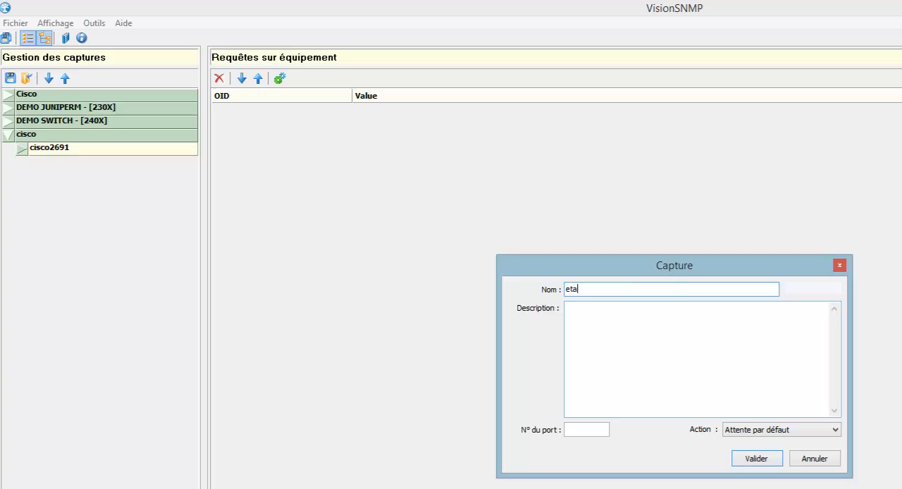
text(ital)
click(757, 459)
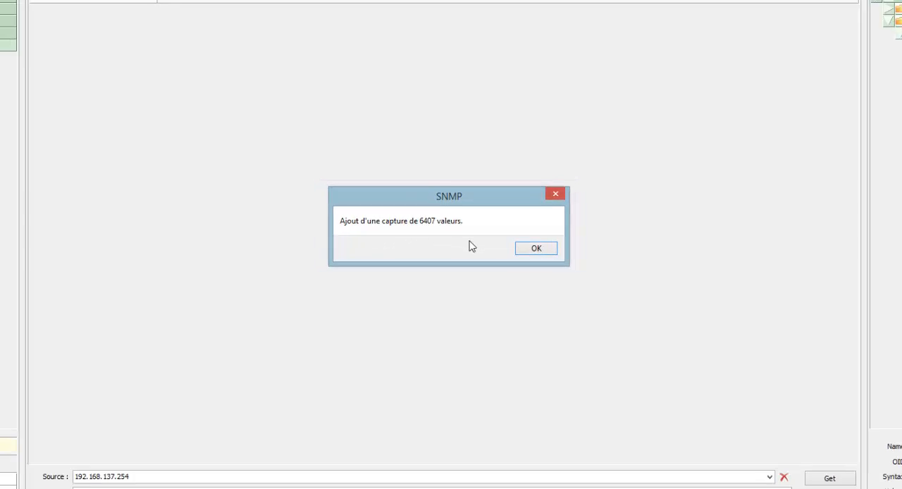
click(544, 248)
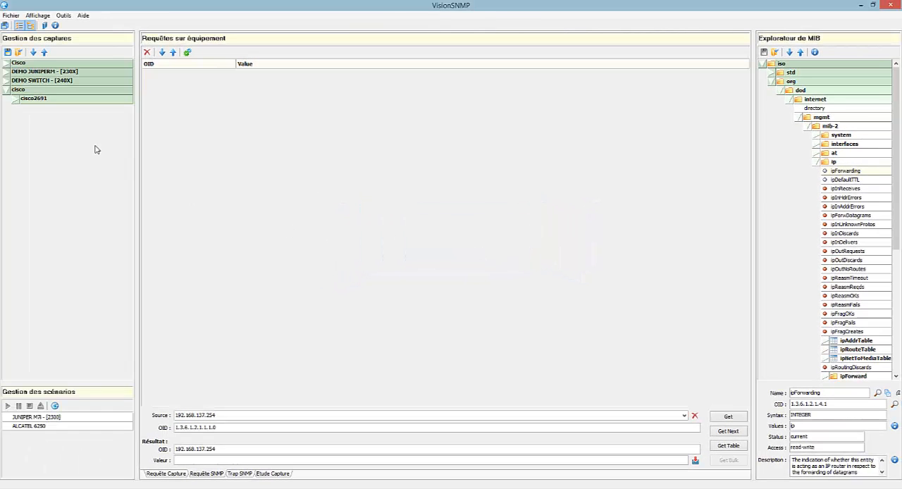
Load the etat inital capture of cisco2691 as Capture 1 in the capture study and browse its OID entries
click(13, 102)
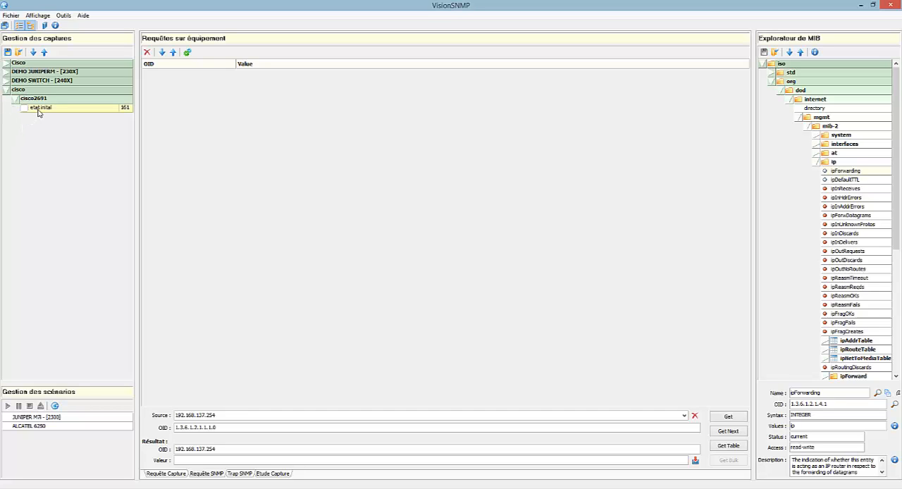
drag(39, 111, 247, 392)
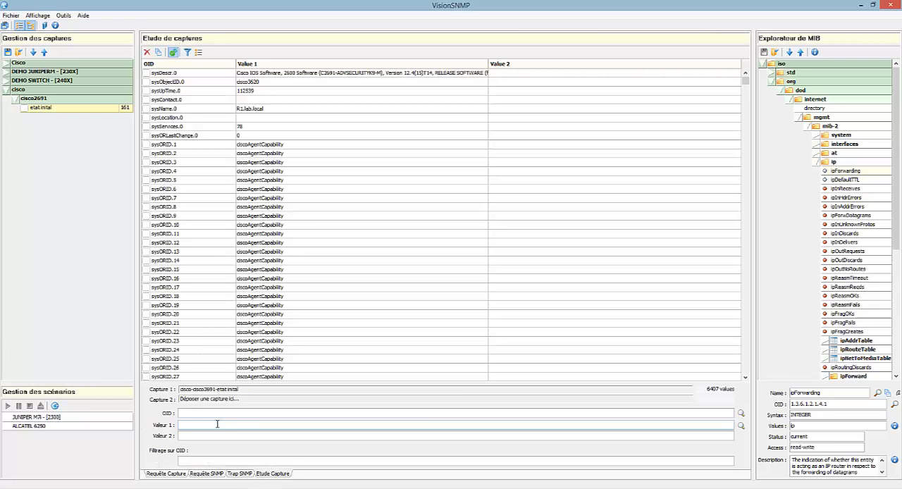
click(246, 232)
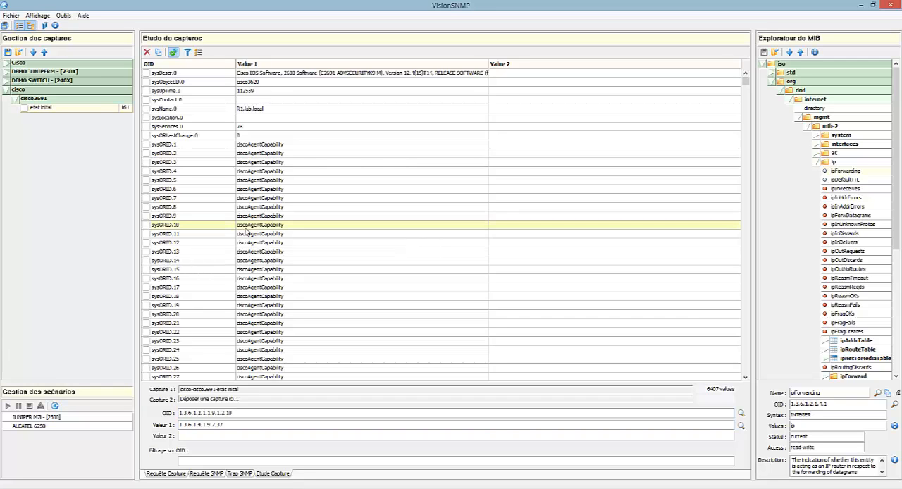
key(Down)
key(Down)
key(Down)
key(Down)
key(Down)
key(Down)
key(Down)
key(Down)
key(Down)
key(Down)
key(Down)
key(Down)
key(Down)
key(Down)
key(Down)
key(Down)
key(Down)
key(Down)
key(Down)
key(Down)
key(Down)
key(Down)
key(Down)
key(Down)
key(Down)
key(Down)
key(Down)
key(Down)
key(Down)
key(Down)
key(Down)
key(Down)
key(Down)
key(Down)
key(Down)
key(Down)
key(Down)
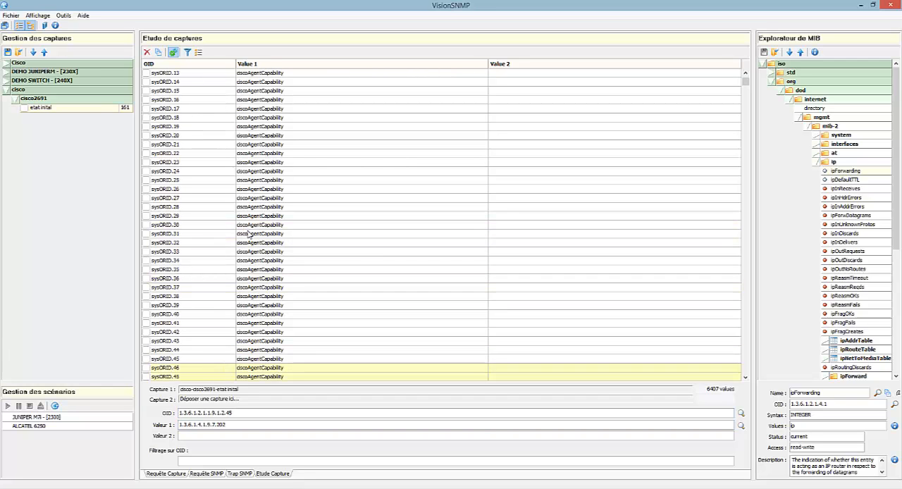